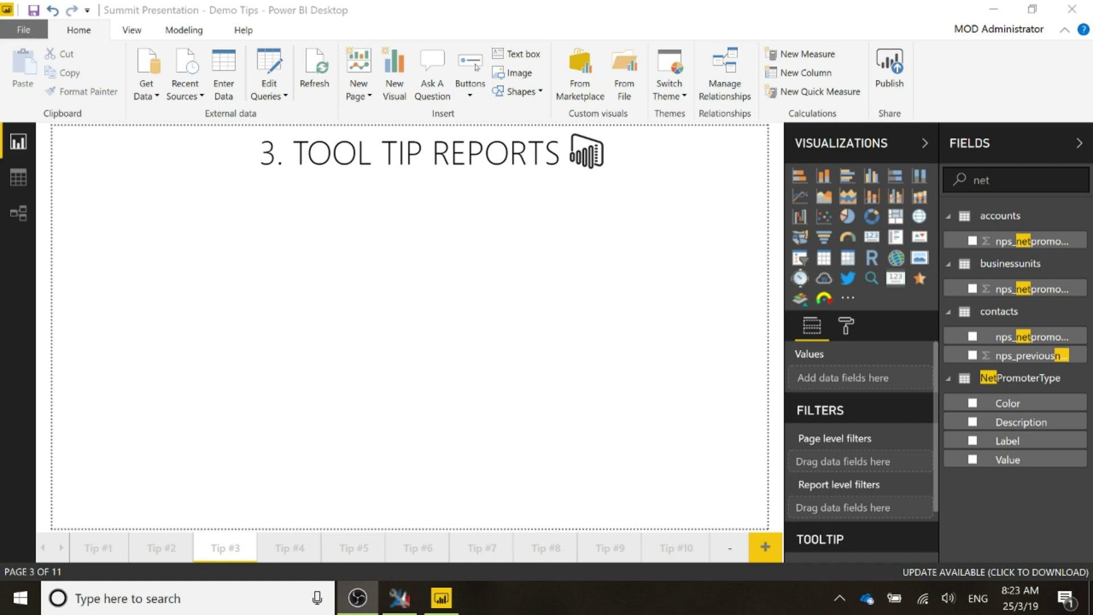
Delete the '3. TOOL TIP REPORTS' title text box and the logo image from the Tip #3 page
click(333, 200)
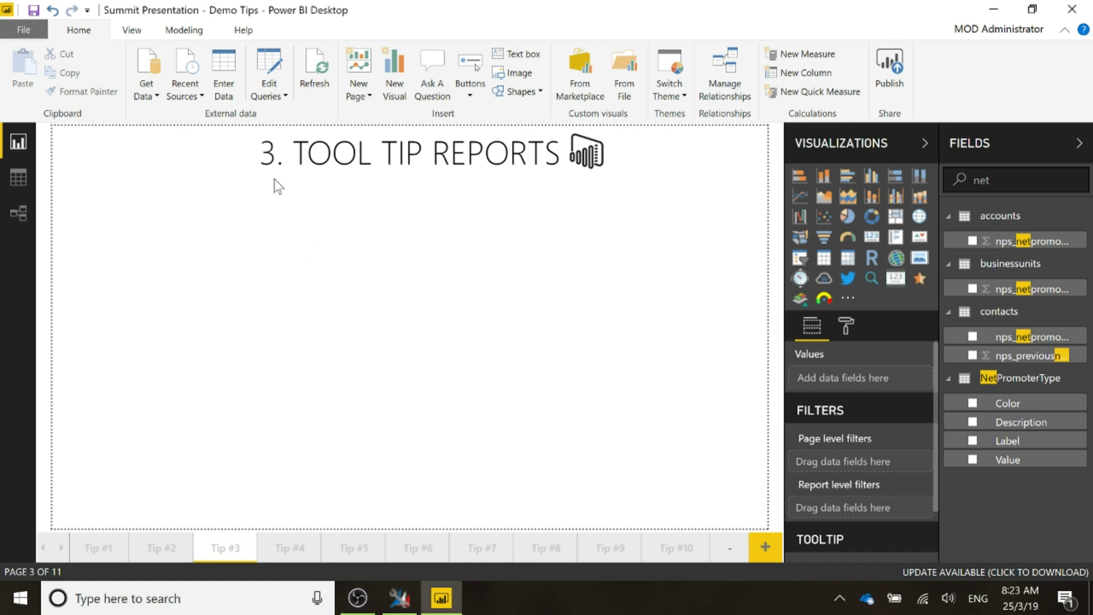
click(244, 186)
click(197, 185)
click(194, 180)
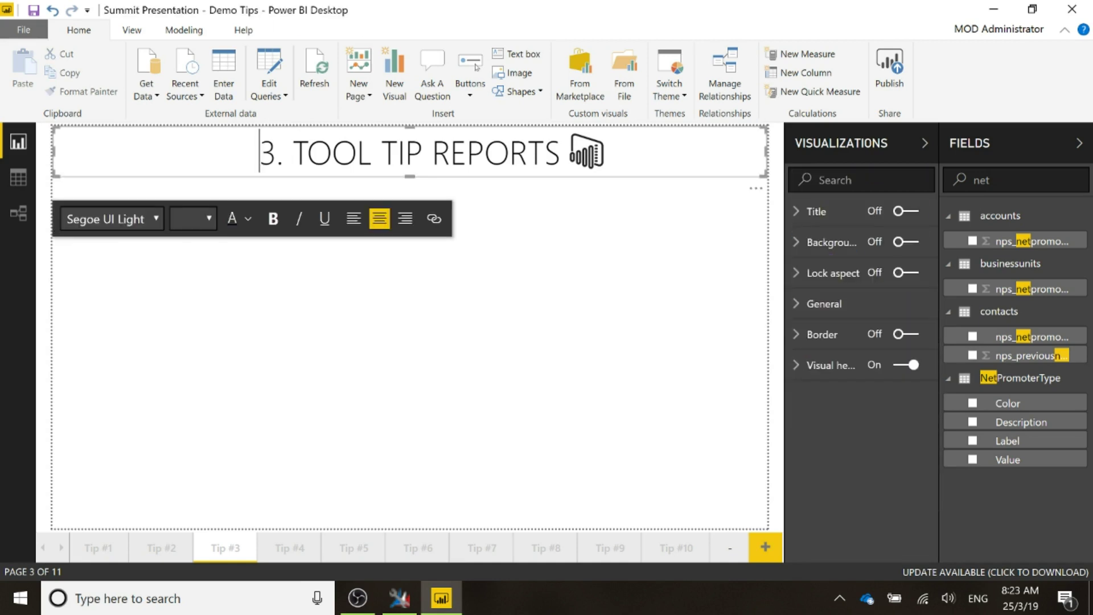
click(193, 181)
click(192, 180)
key(Delete)
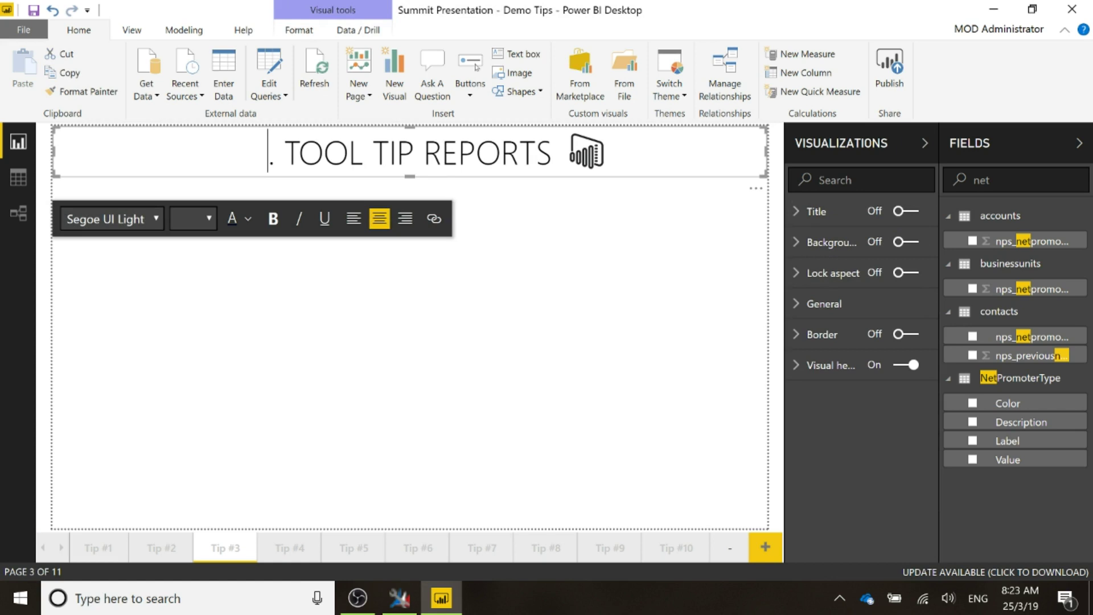
key(Escape)
key(Delete)
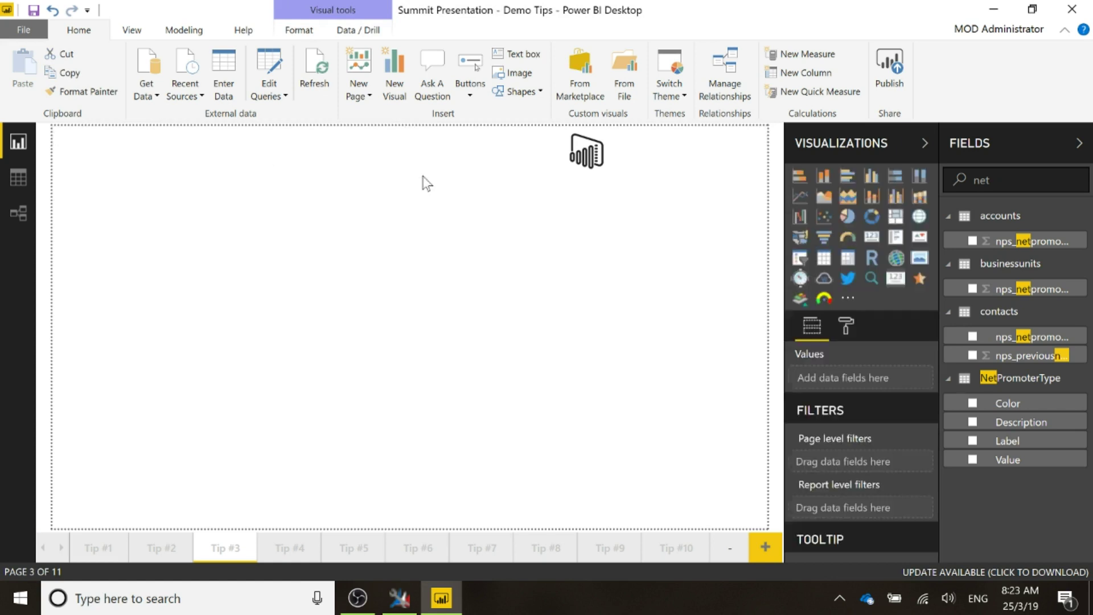
click(574, 165)
key(Delete)
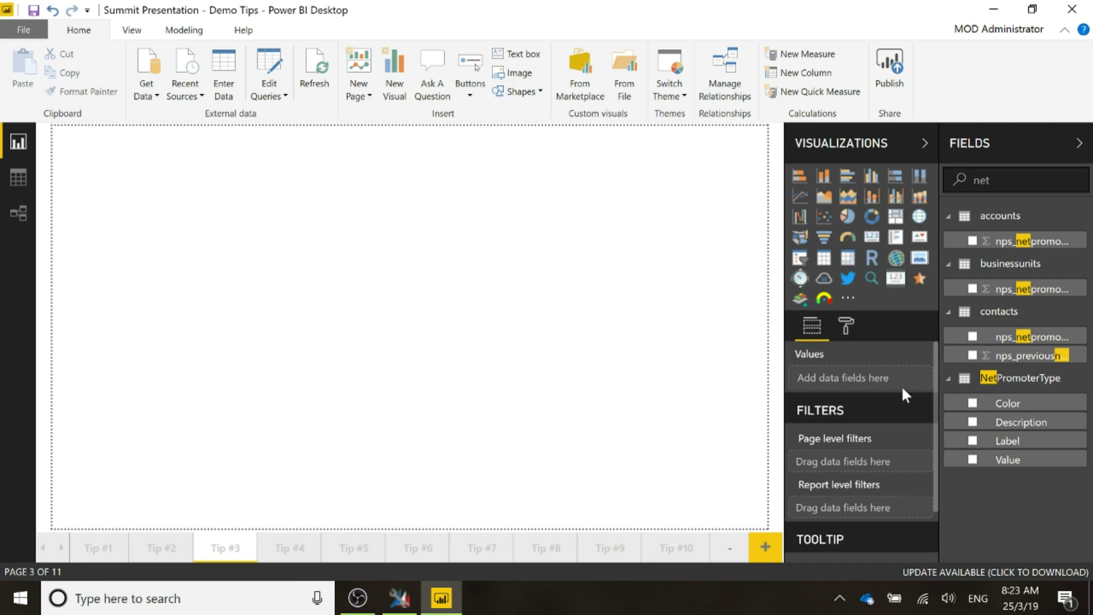
Set the Tip #3 page's Page Size type to Tooltip in the page format settings
click(849, 327)
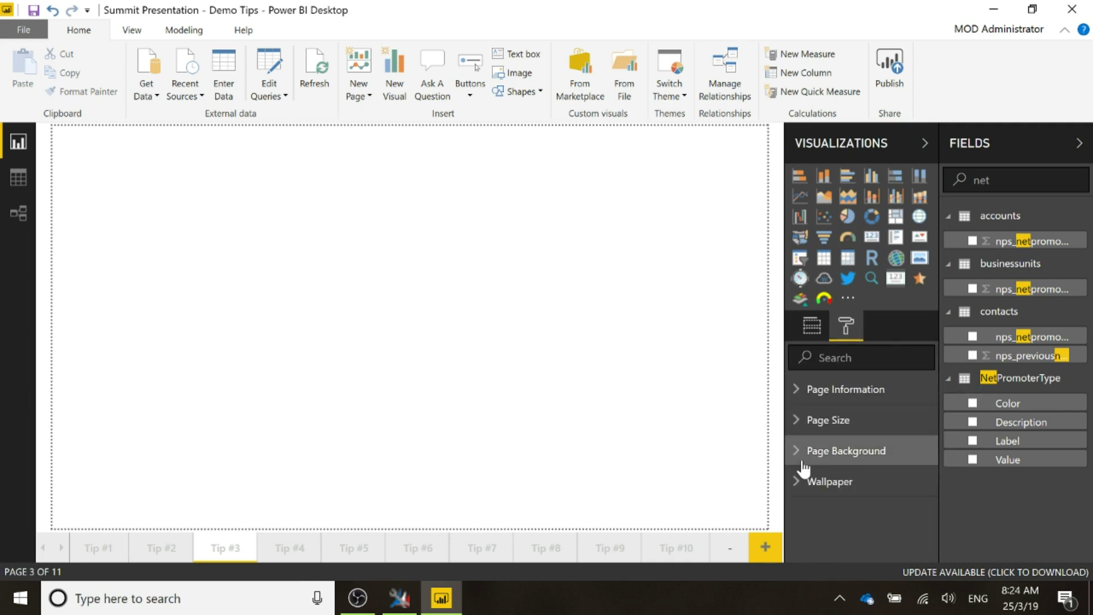
click(793, 392)
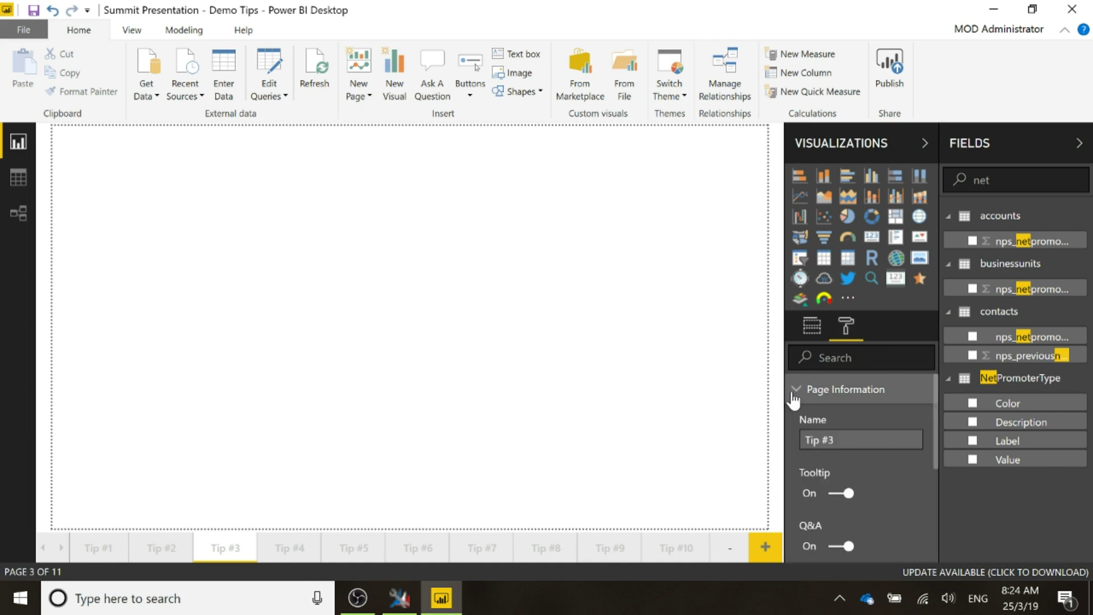
scroll(873, 459, down, 1)
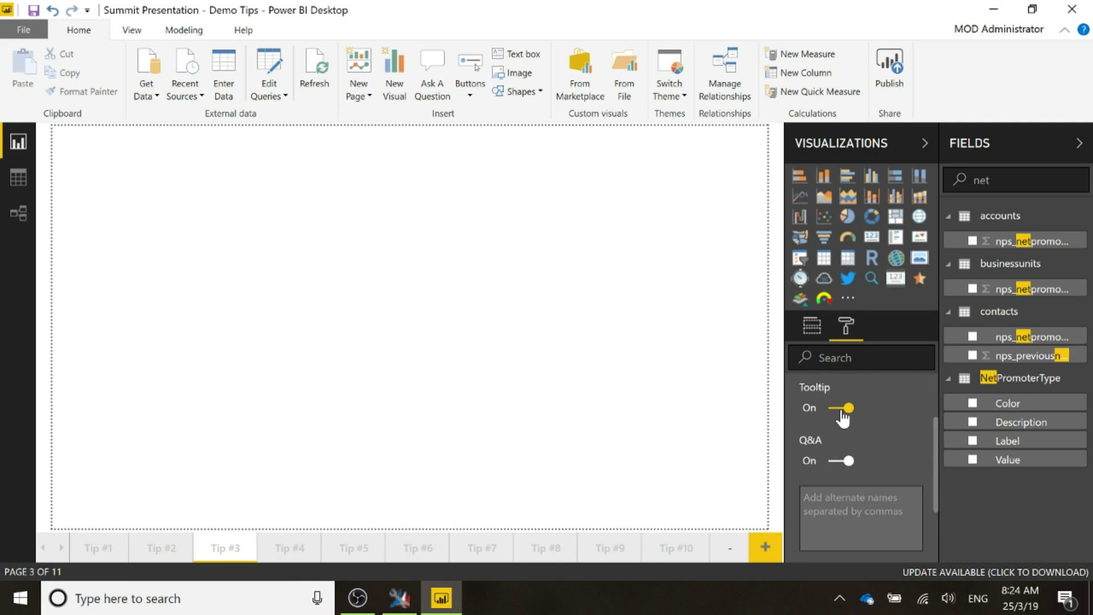
scroll(827, 421, down, 3)
click(798, 499)
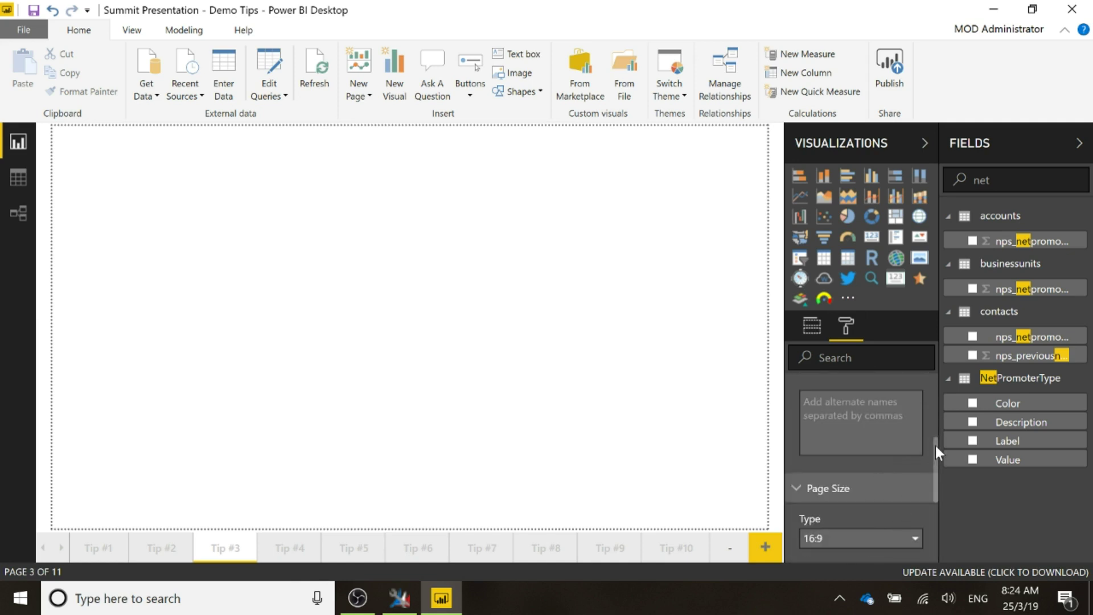
drag(935, 446, 935, 468)
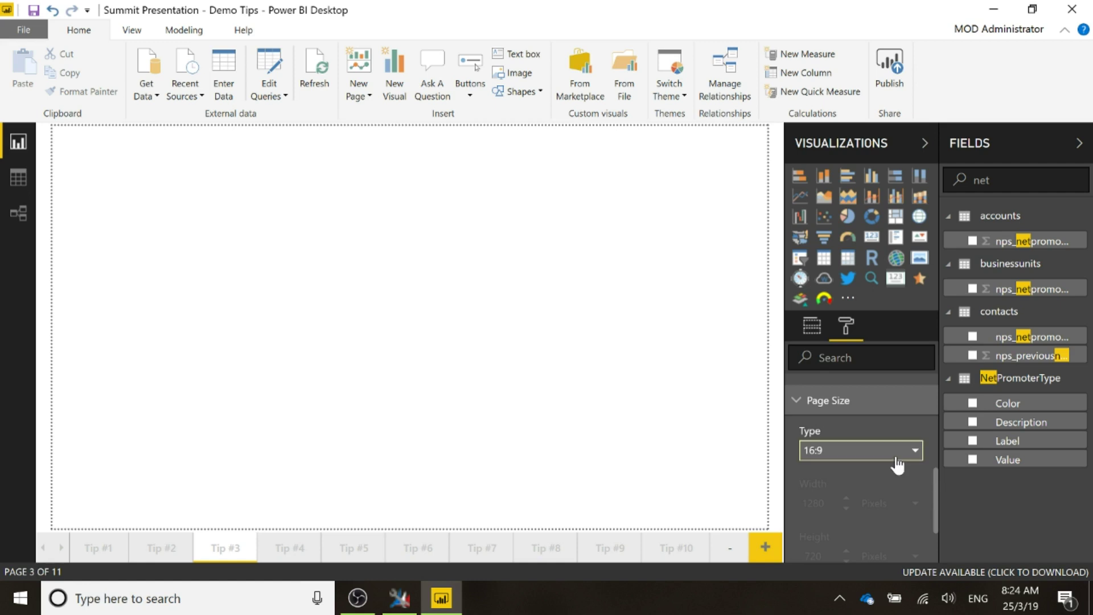
click(897, 460)
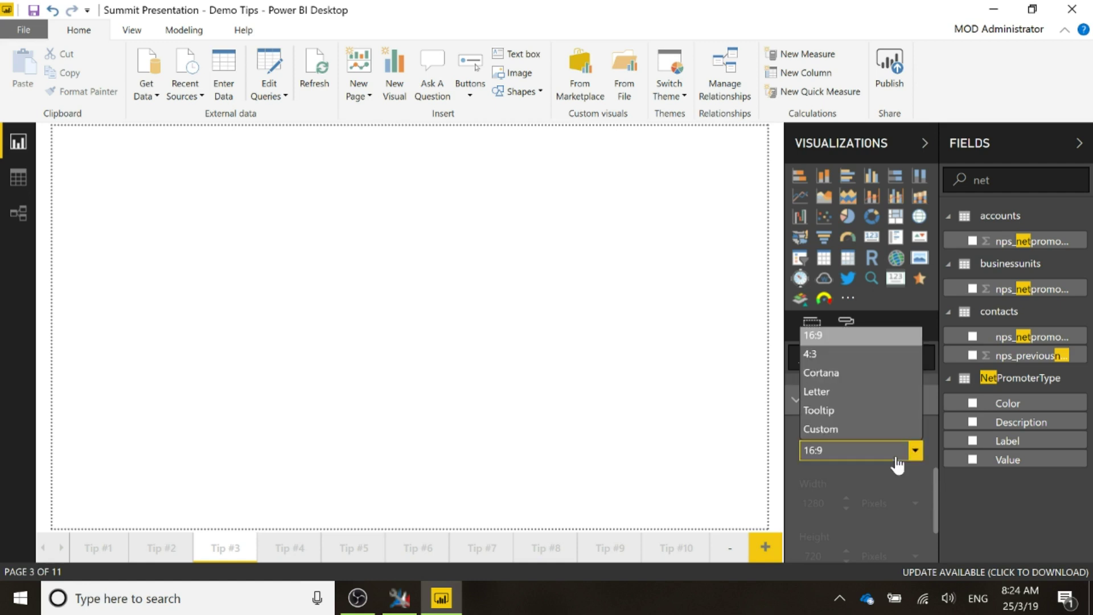
click(845, 420)
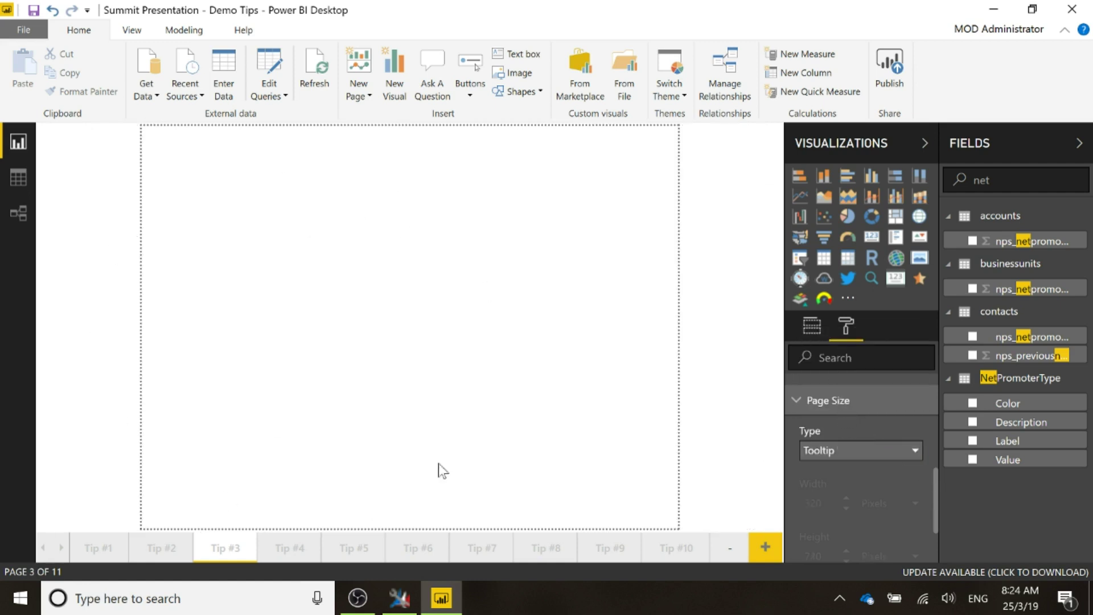
click(795, 400)
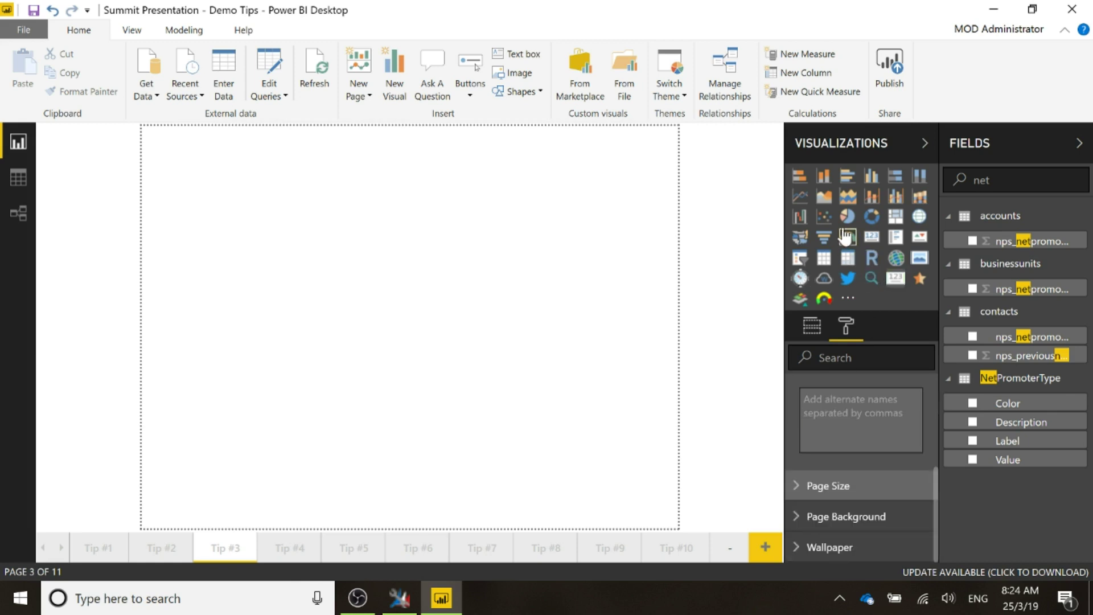
Add a column chart and put contactid in its Value well to show Count of contactid
click(825, 177)
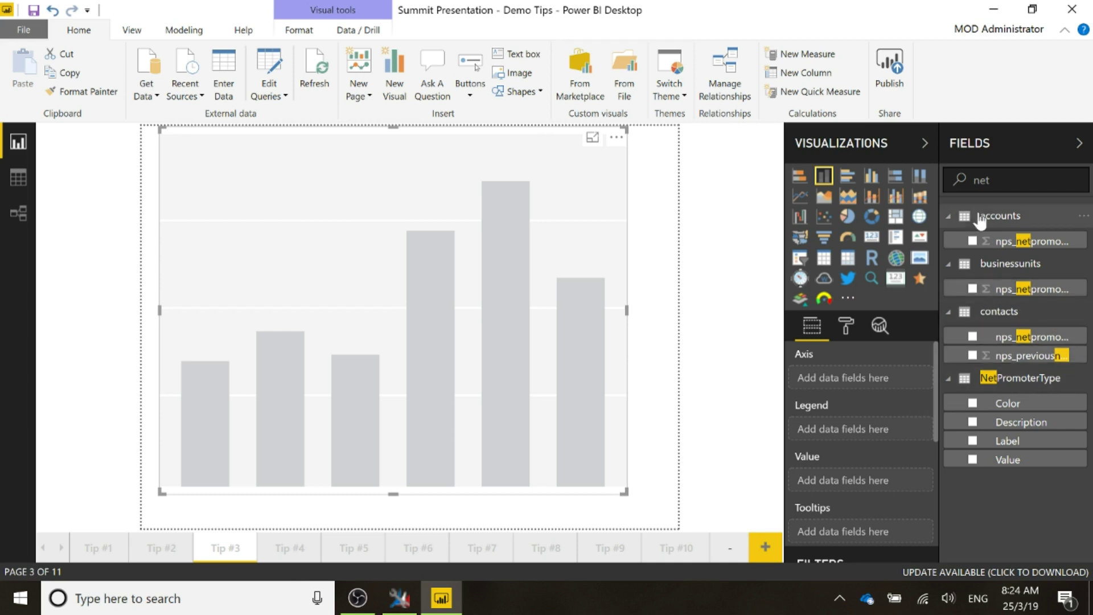
key(ctrl+a)
text(cont)
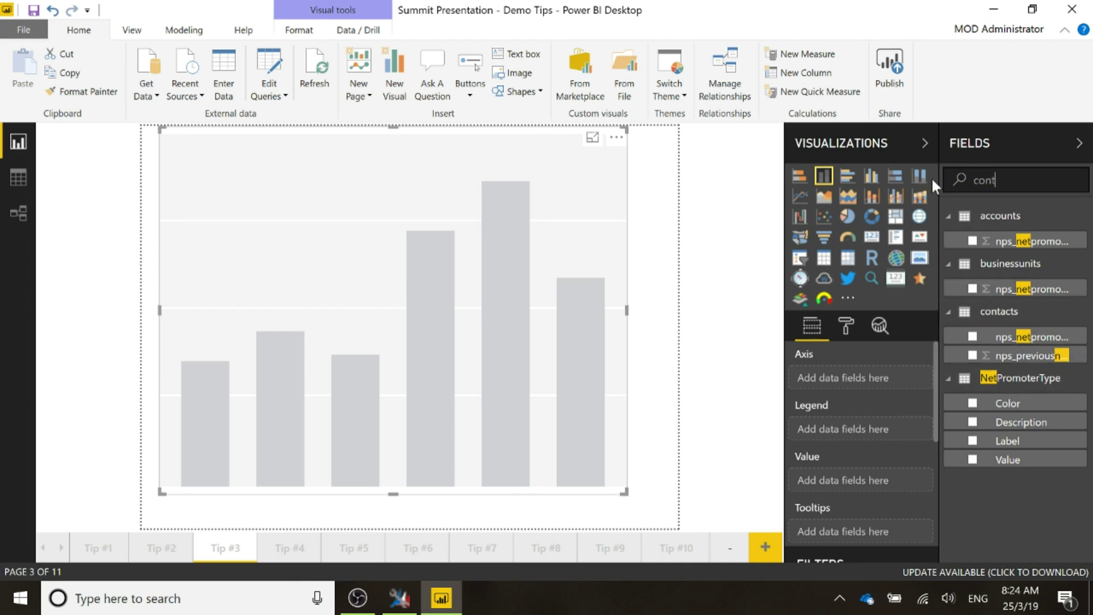
text(acts)
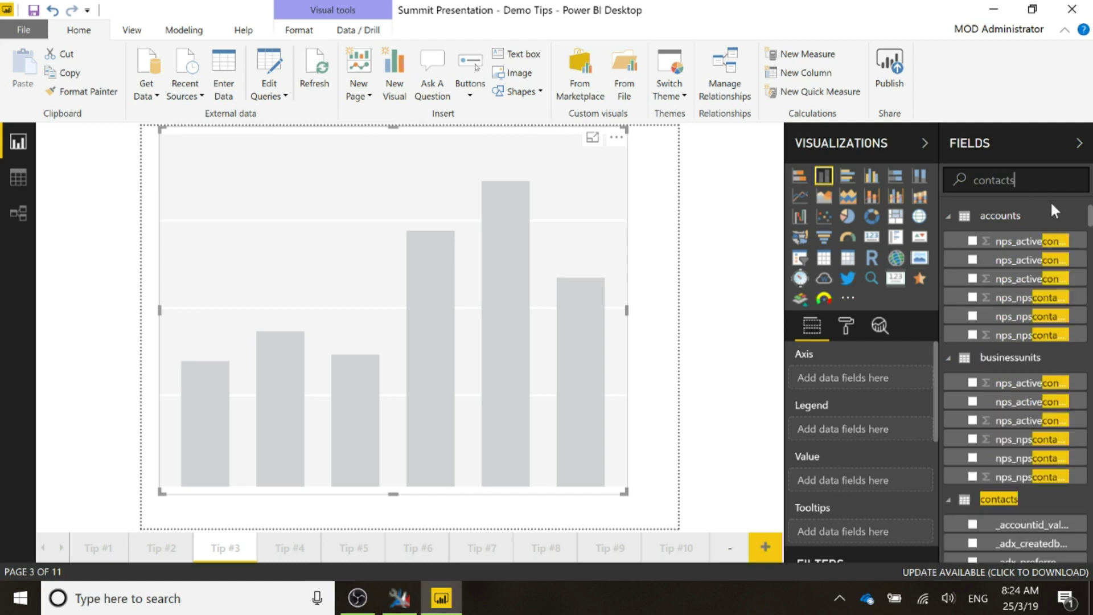
key(BackSpace)
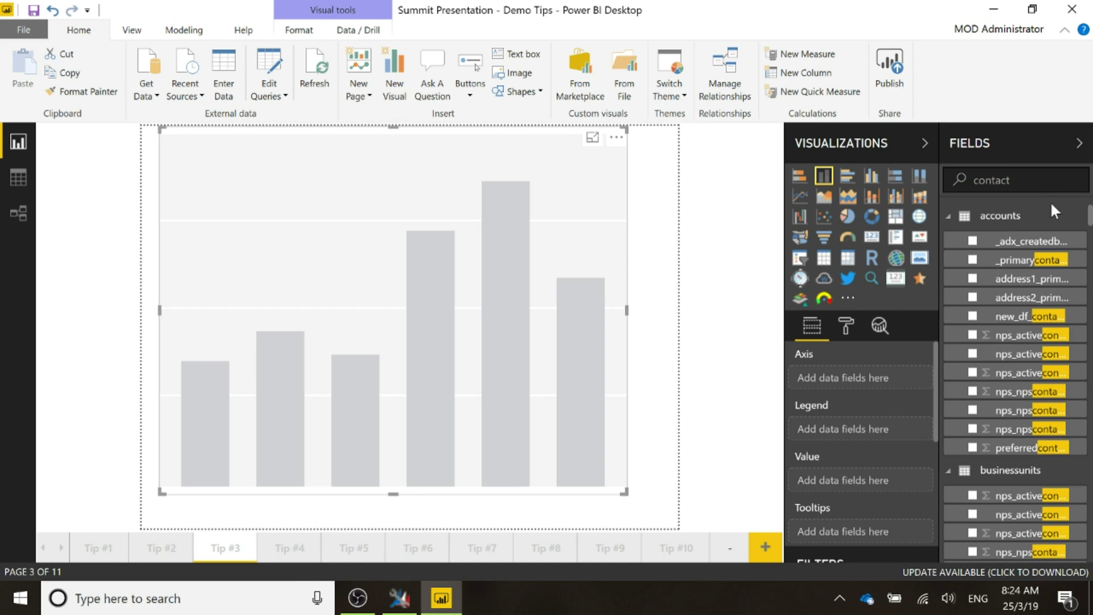
text(id)
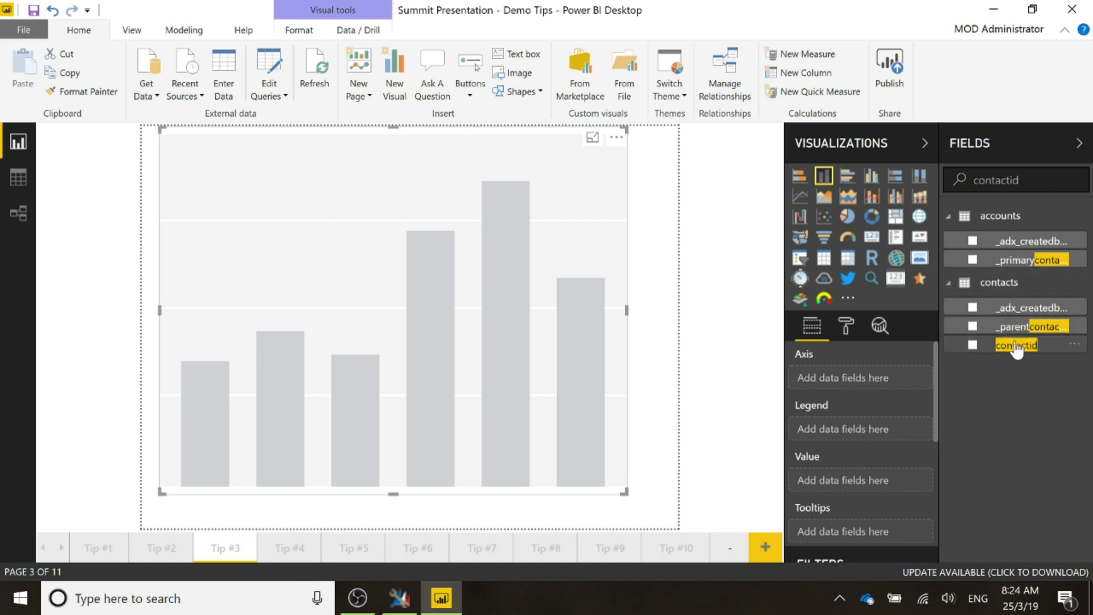
drag(1015, 353, 875, 487)
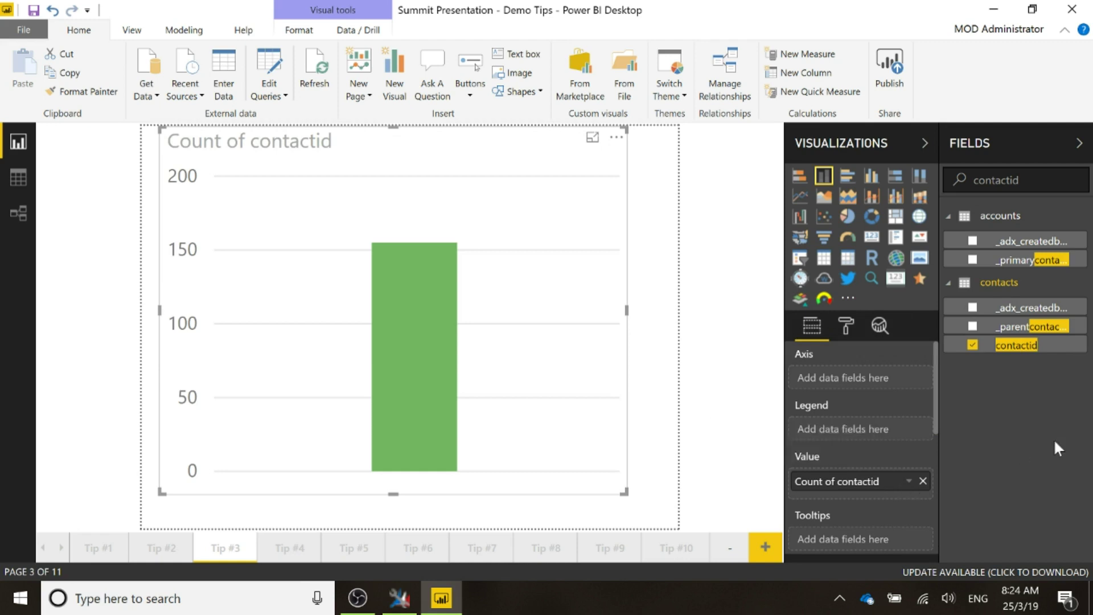
Clear the field search and put NetPromoterType Label on the chart's axis
key(ctrl+a)
key(BackSpace)
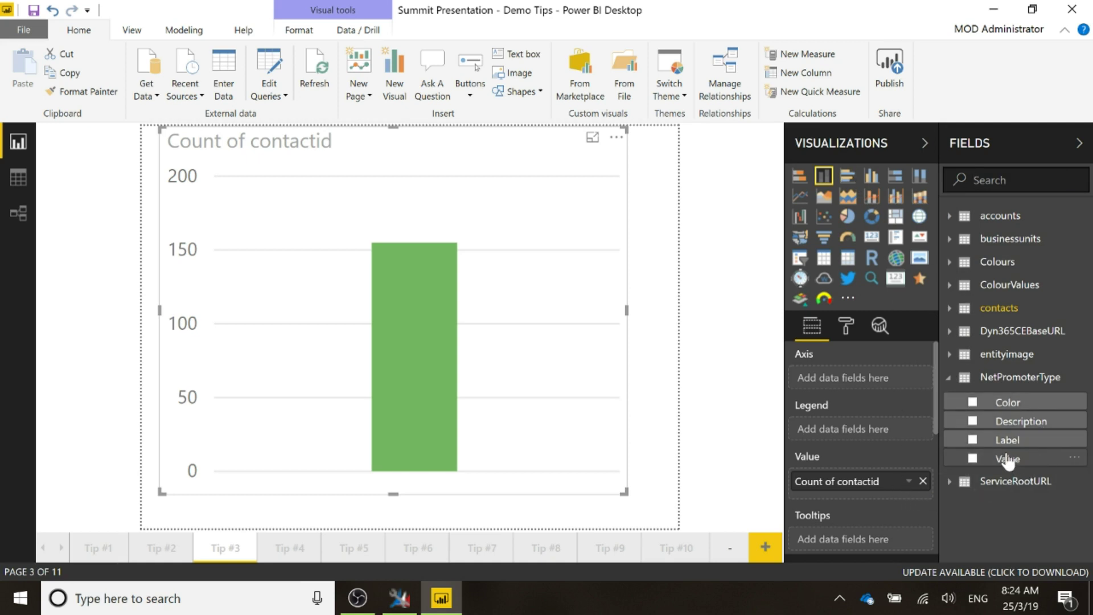
drag(1008, 441, 876, 389)
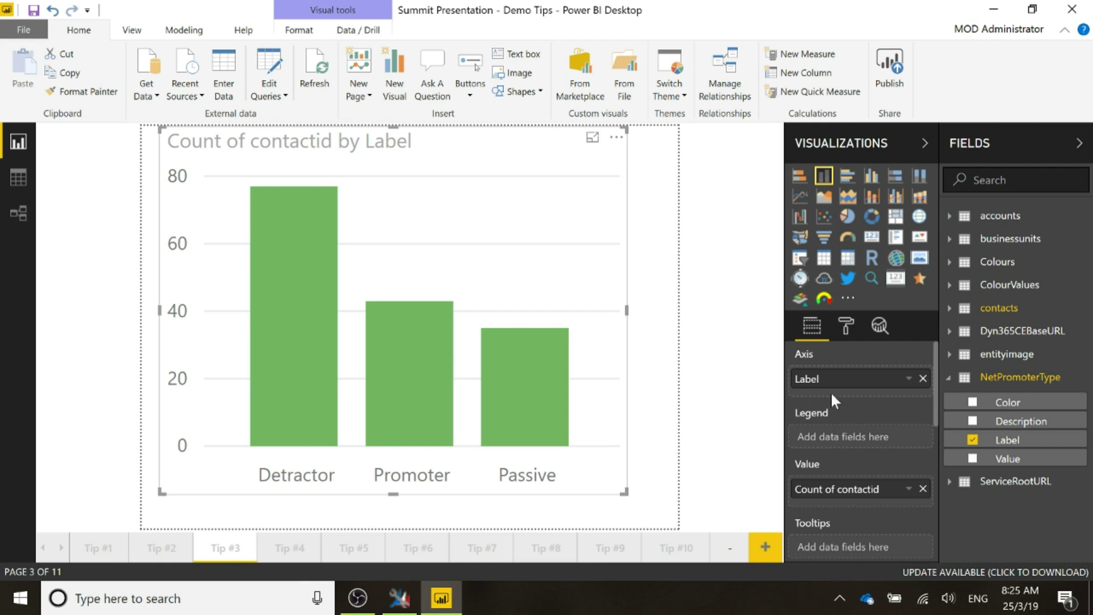
Expand the chart's Data colors settings and turn on Show all
click(845, 327)
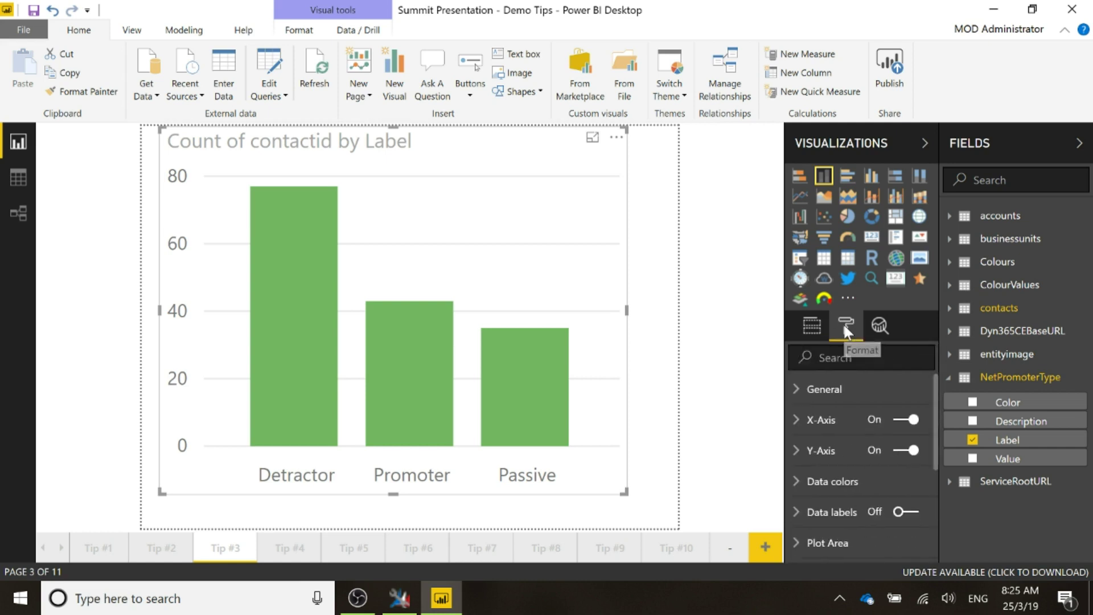
click(793, 482)
scroll(854, 453, down, 3)
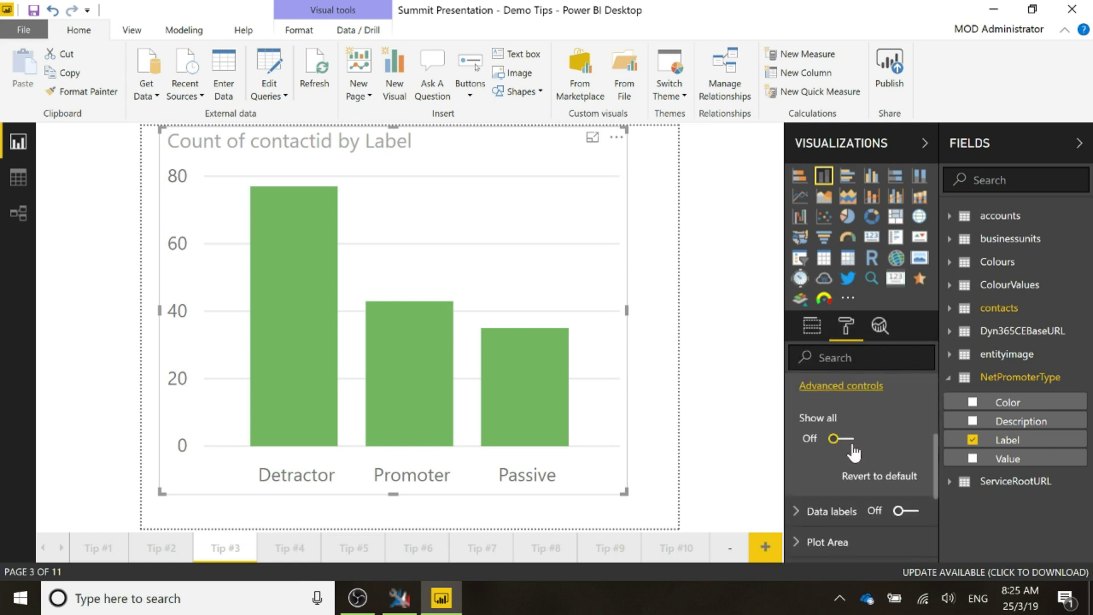
scroll(854, 452, up, 2)
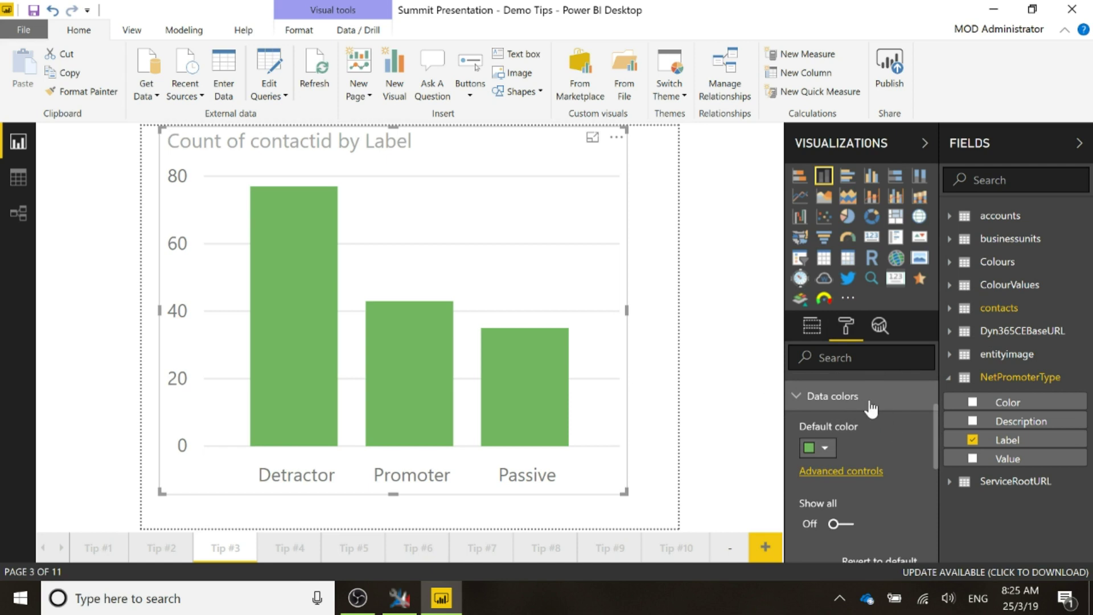
click(838, 524)
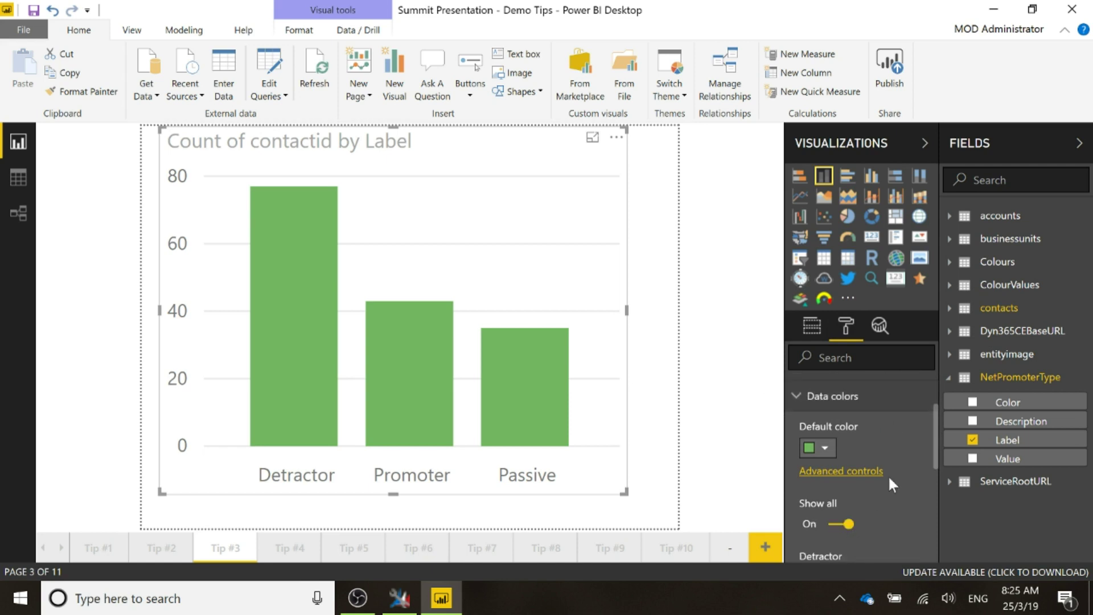
scroll(890, 472, down, 2)
Colour the Detractor bar pure red with a custom colour
click(817, 492)
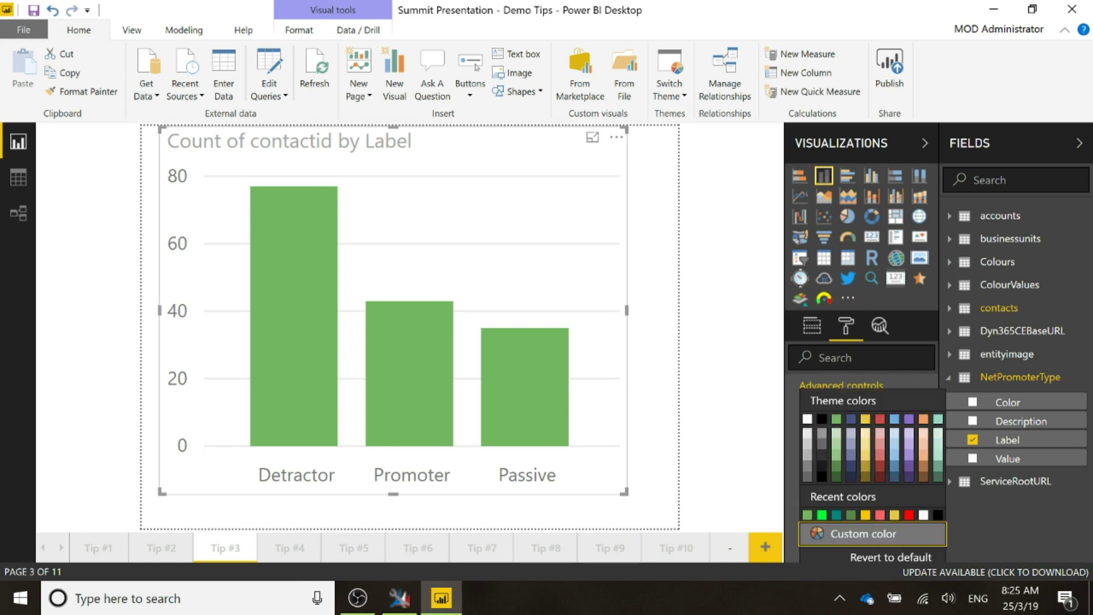
click(849, 535)
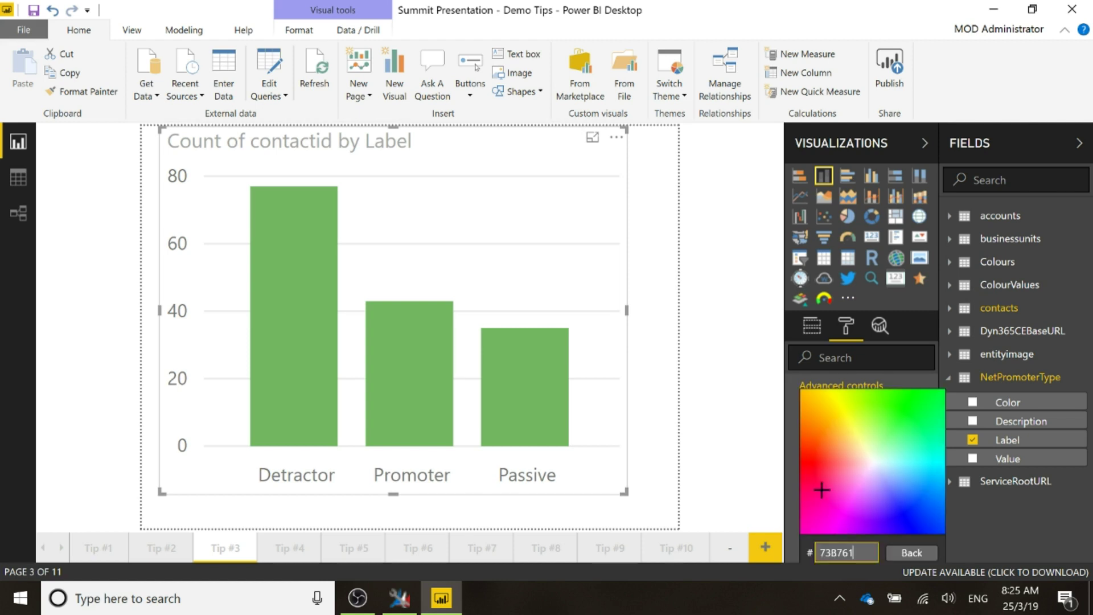
click(807, 444)
scroll(893, 462, down, 3)
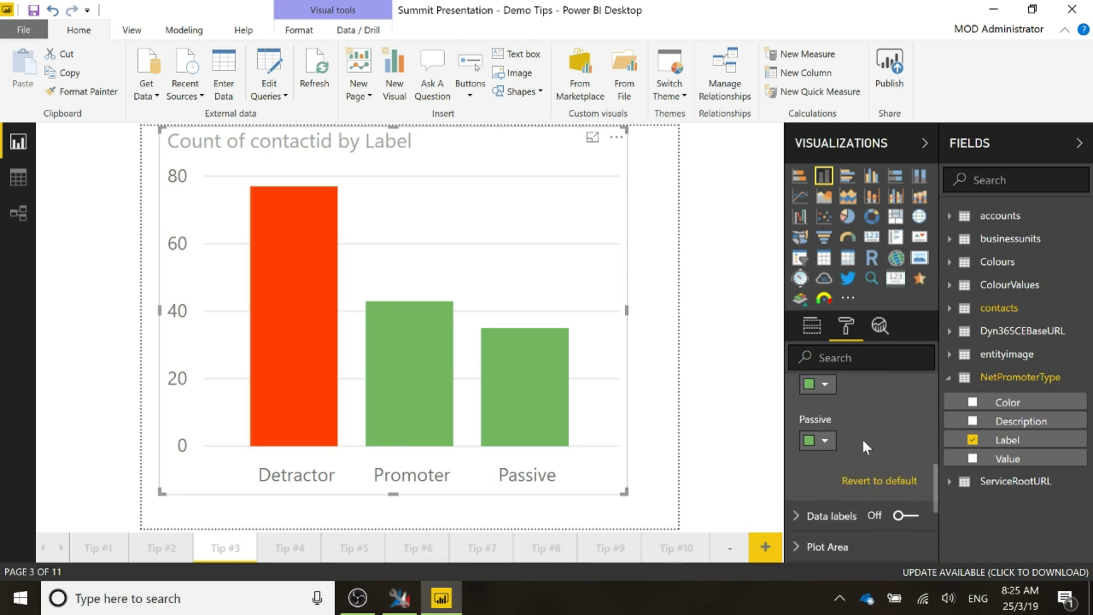
scroll(843, 427, up, 2)
click(826, 416)
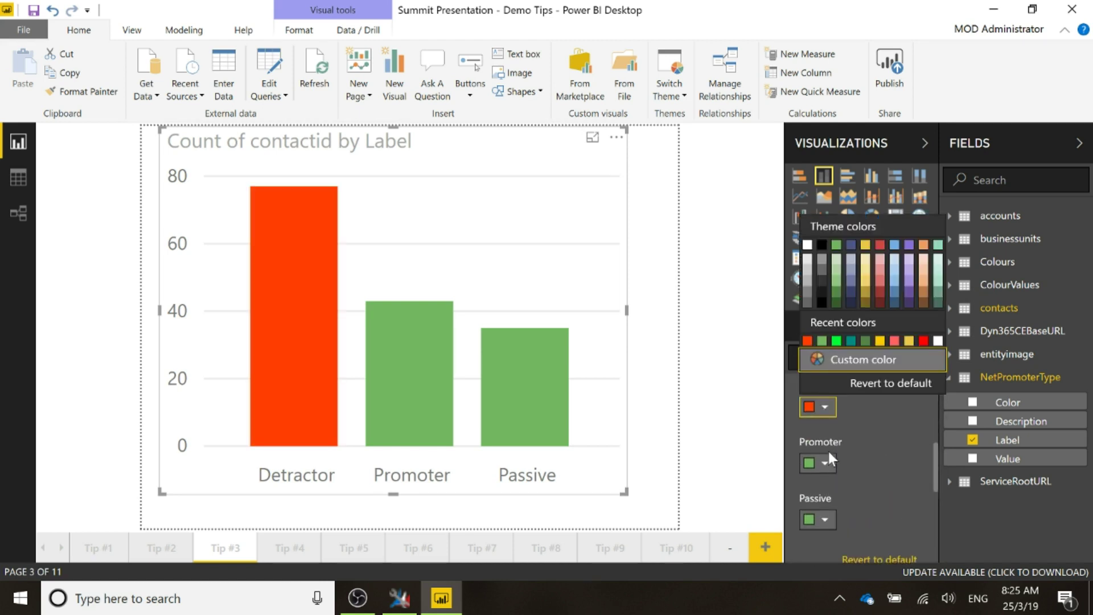
click(827, 362)
click(807, 299)
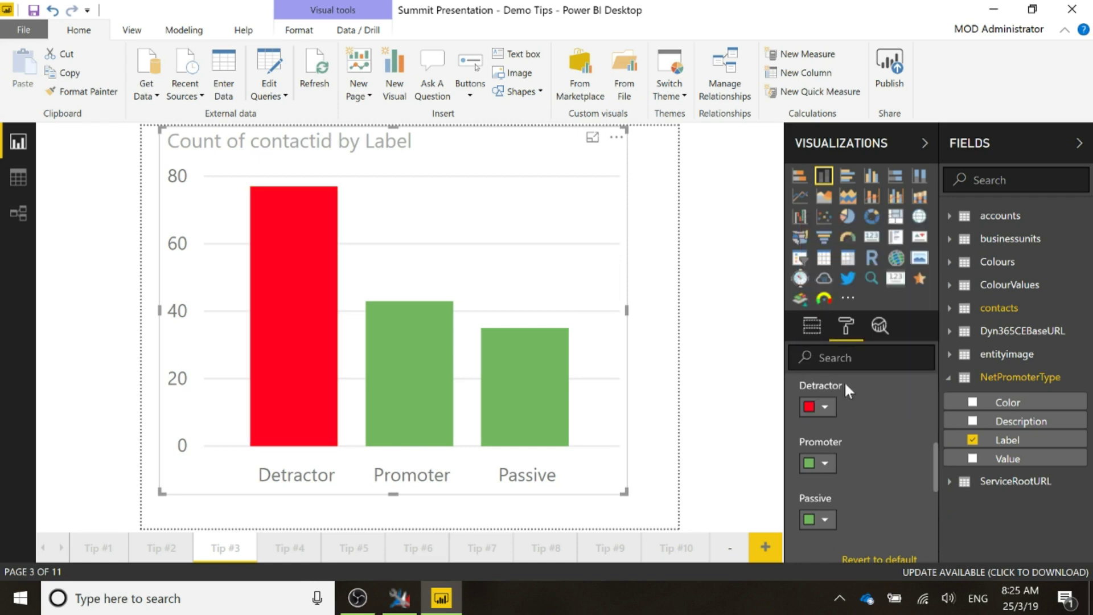
Colour the Passive bar yellow with a custom colour, then deselect the chart
click(825, 519)
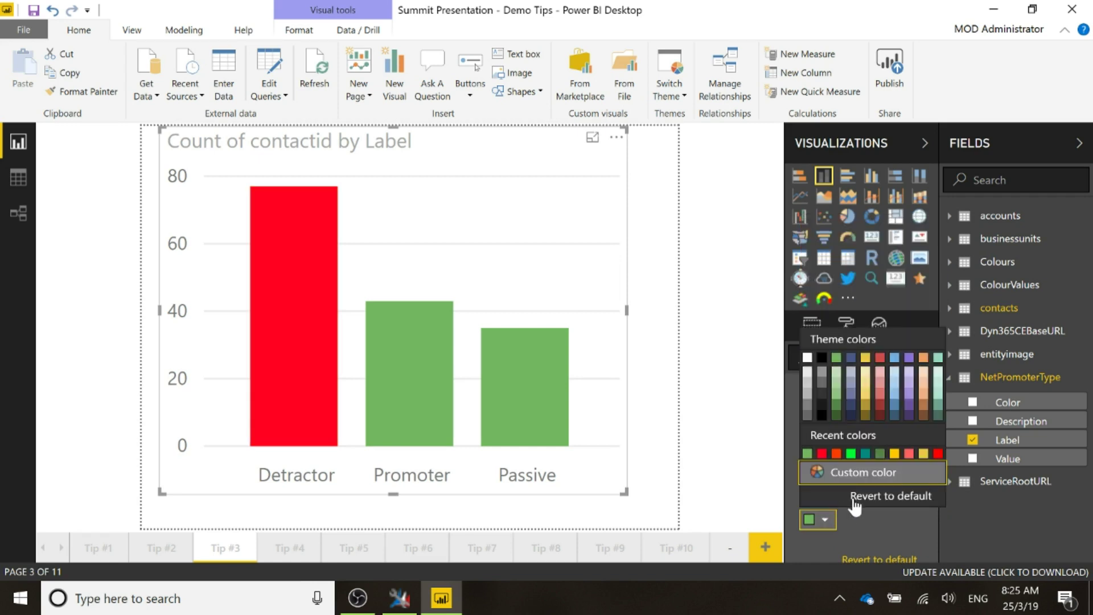
click(881, 480)
click(826, 354)
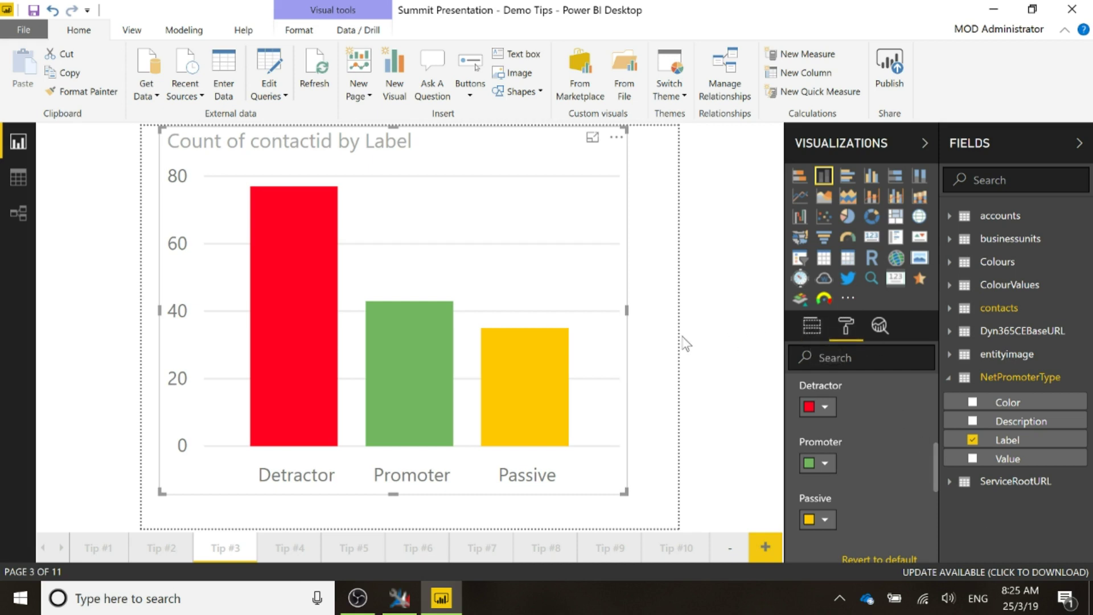
click(724, 384)
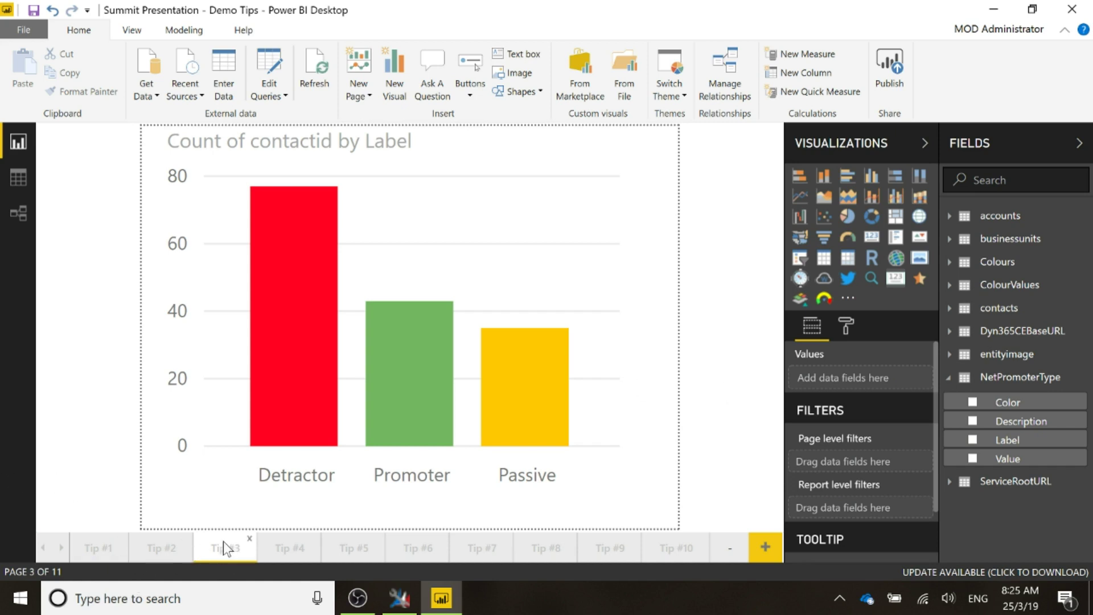
Switch to the Tip #2 'Net Promoter Score Gauge' page
click(159, 549)
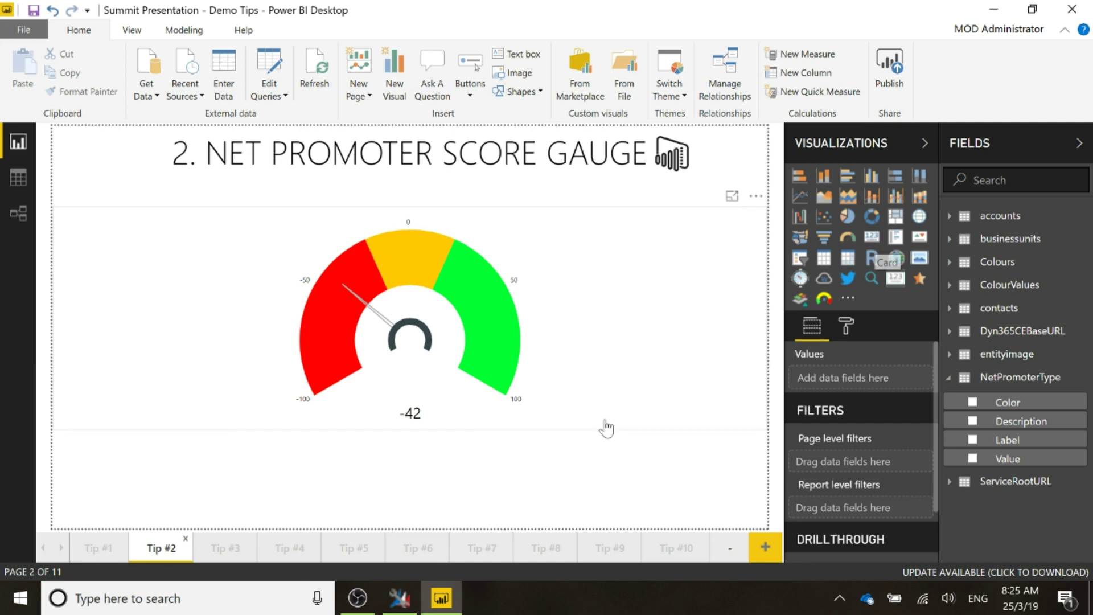
Add a card showing businessunits nps_netpromoterscore, found by searching fields for 'net'
click(869, 242)
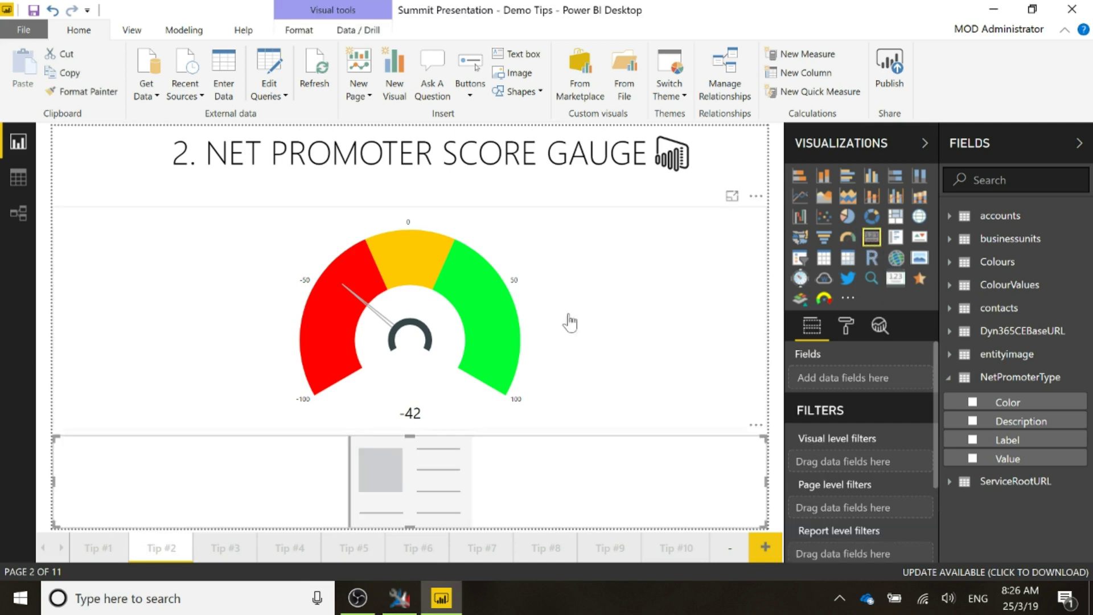
click(974, 180)
text(net)
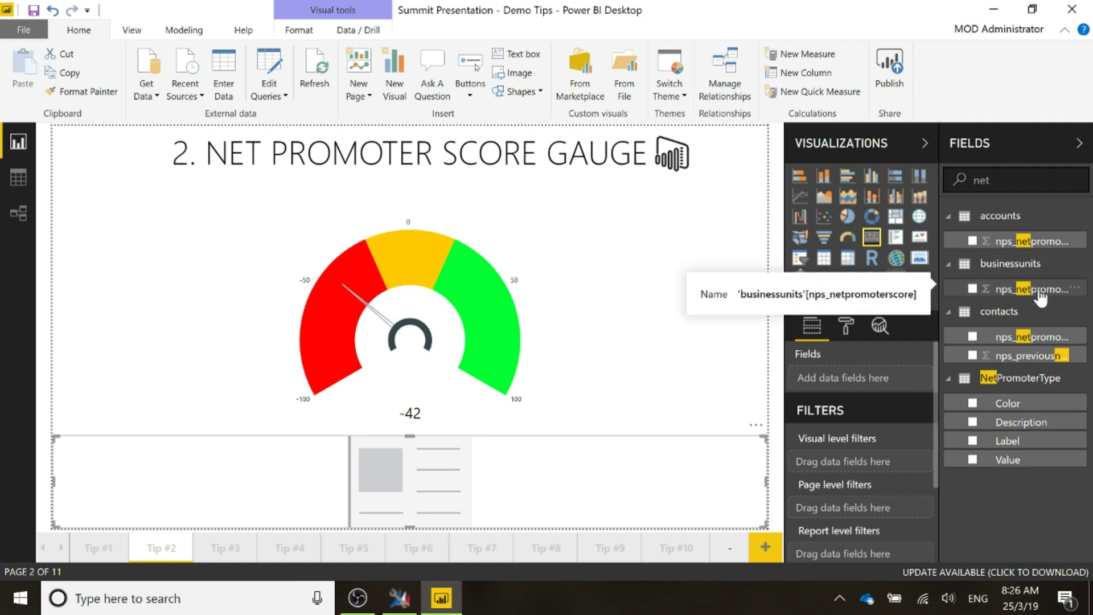
drag(1040, 293, 883, 379)
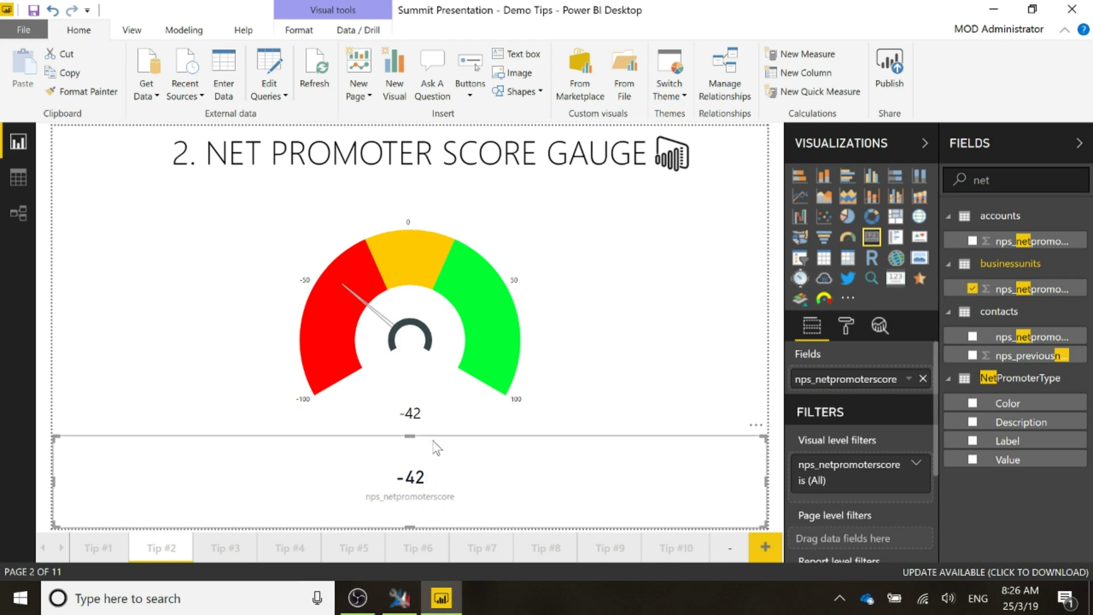
Turn off the gauge's Callout Value
click(459, 411)
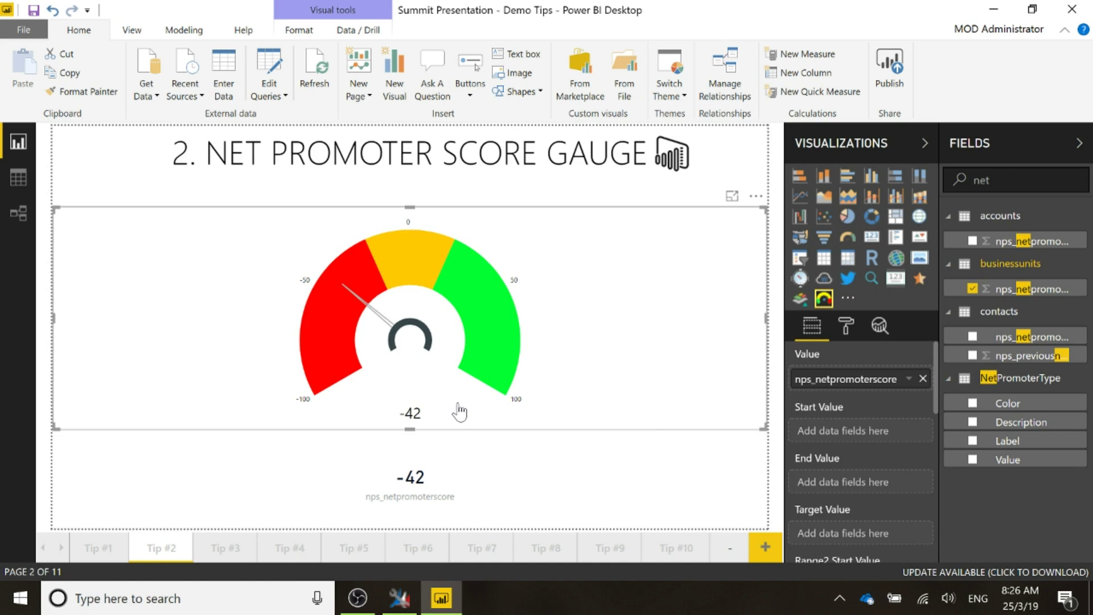
click(846, 323)
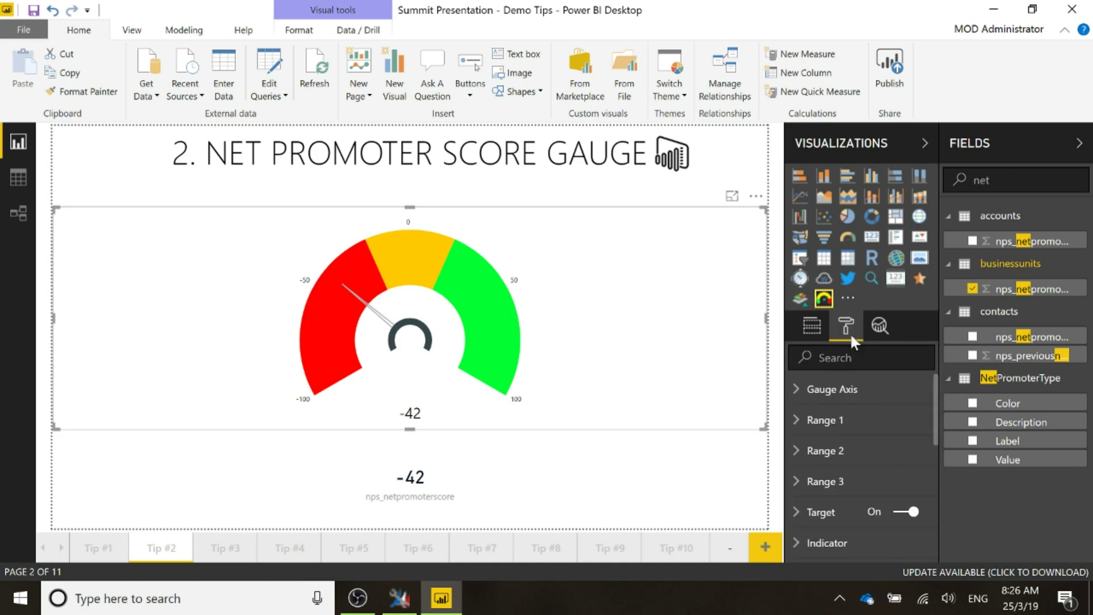
scroll(879, 464, down, 3)
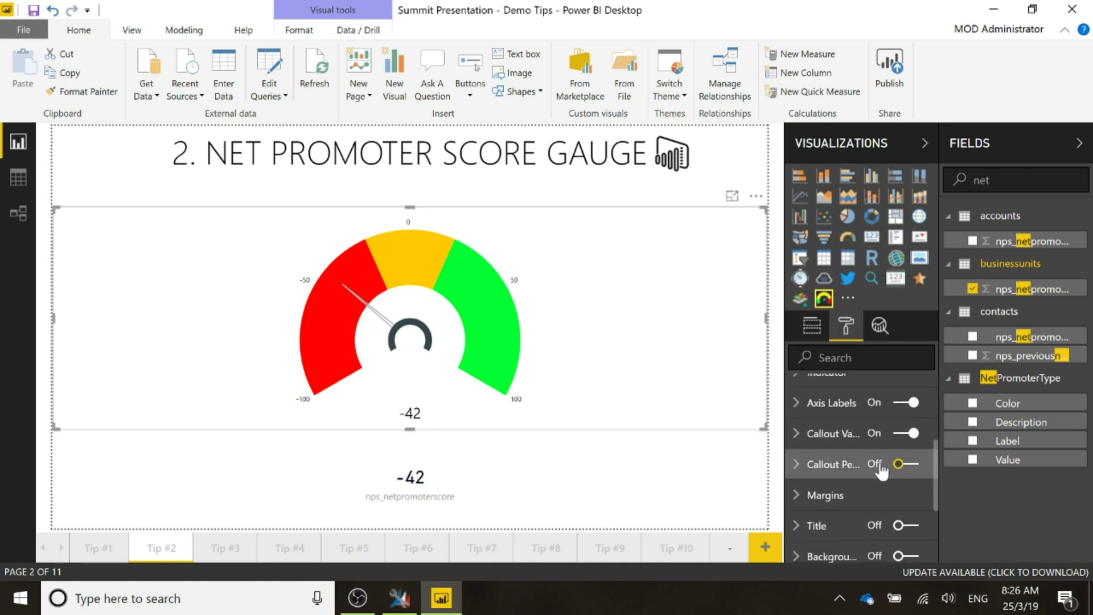
click(900, 433)
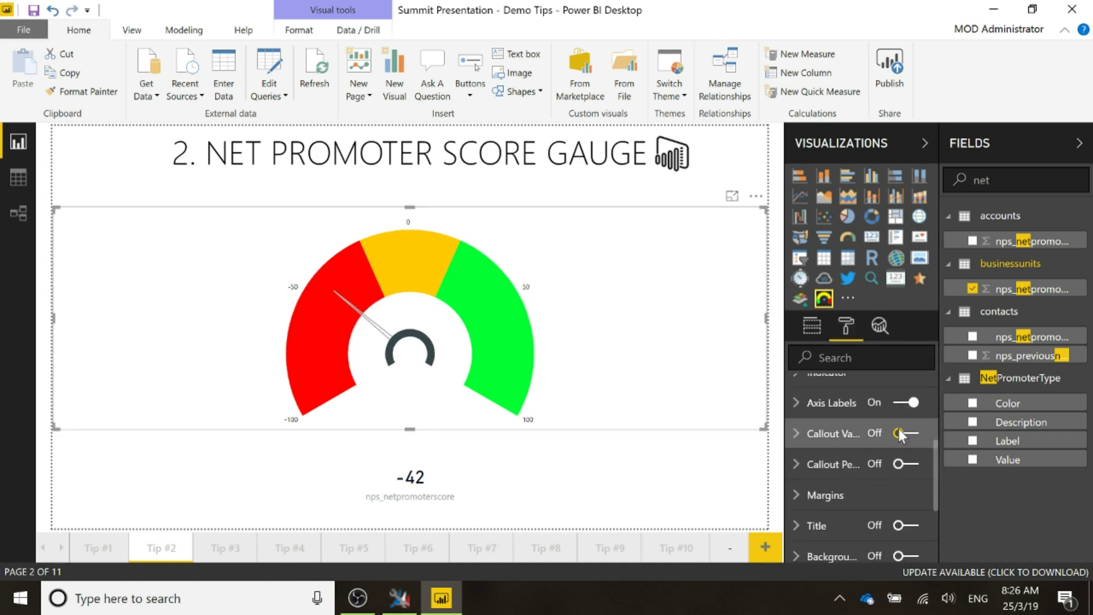
Move the -42 card onto the gauge centre and turn off its category label
click(452, 466)
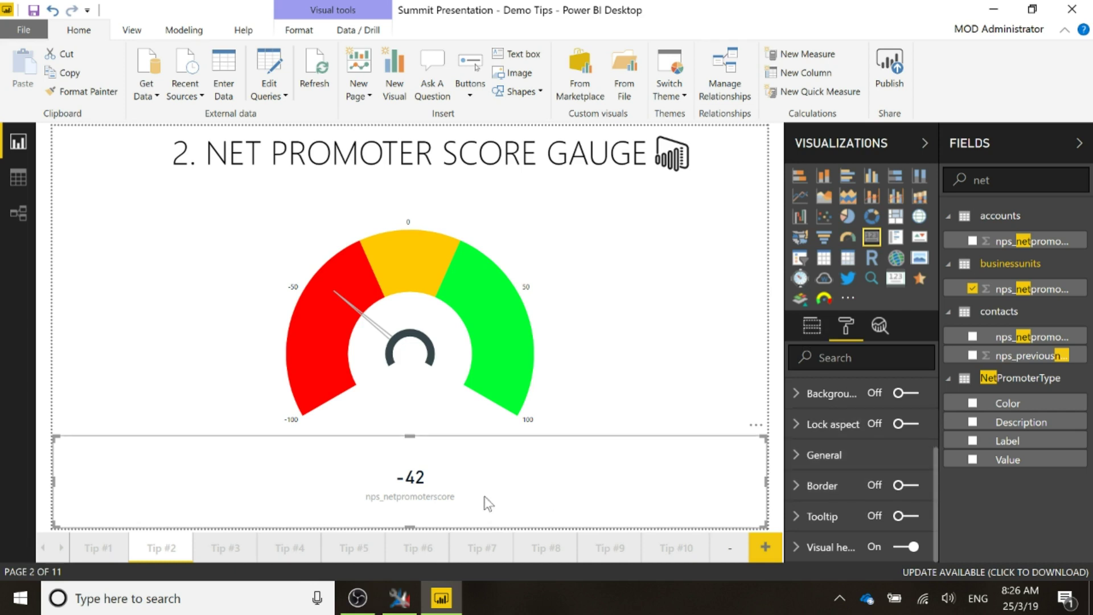
drag(481, 491, 501, 403)
scroll(898, 477, up, 3)
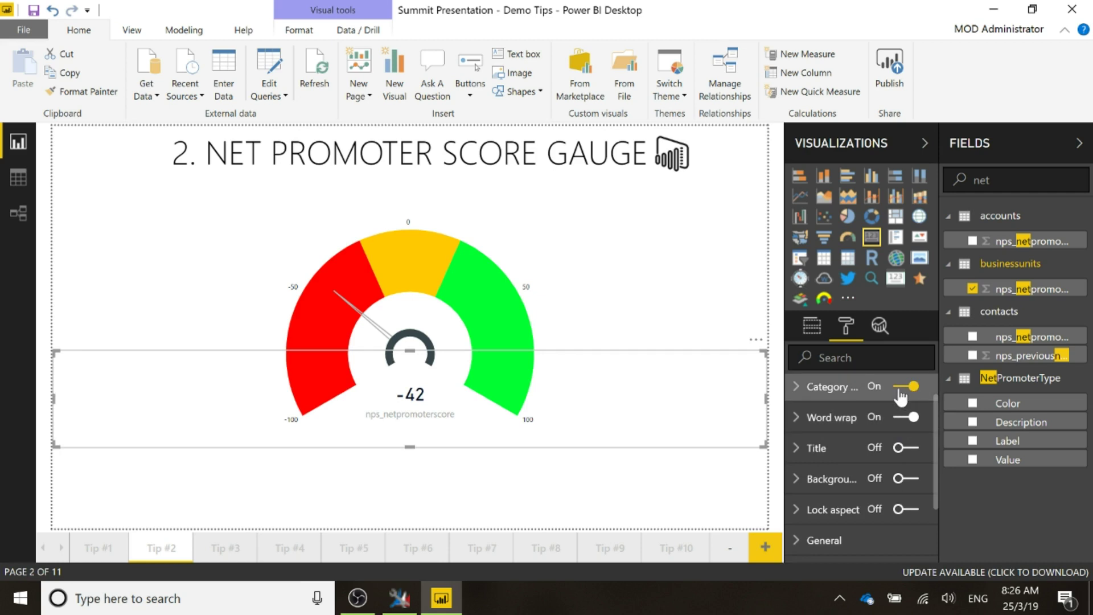
click(908, 386)
click(422, 505)
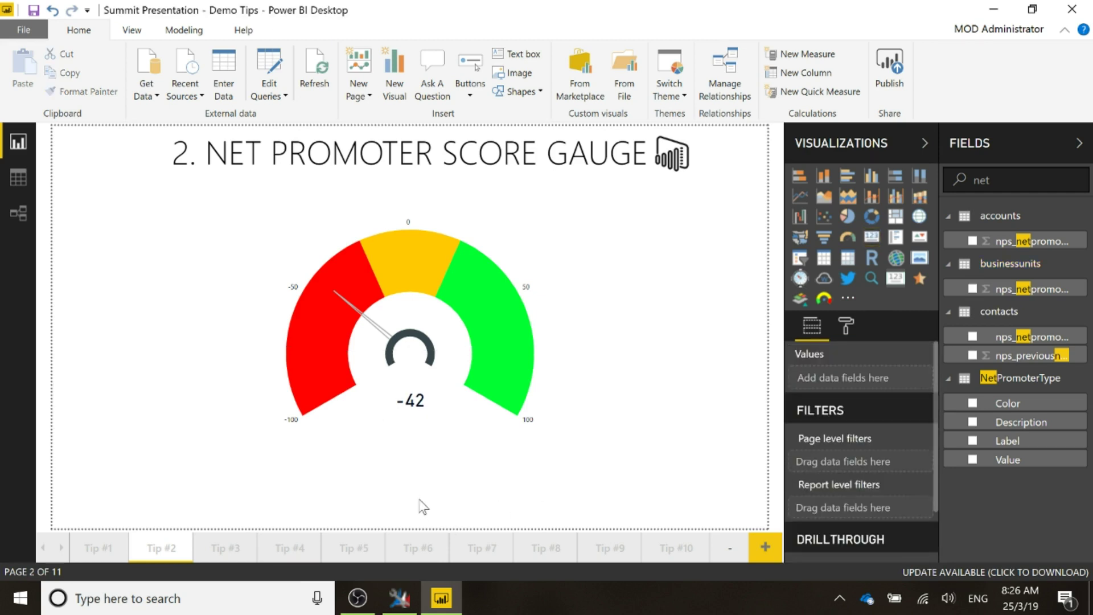
Turn on the card's tooltip and set its tooltip page to Tip #3
click(448, 440)
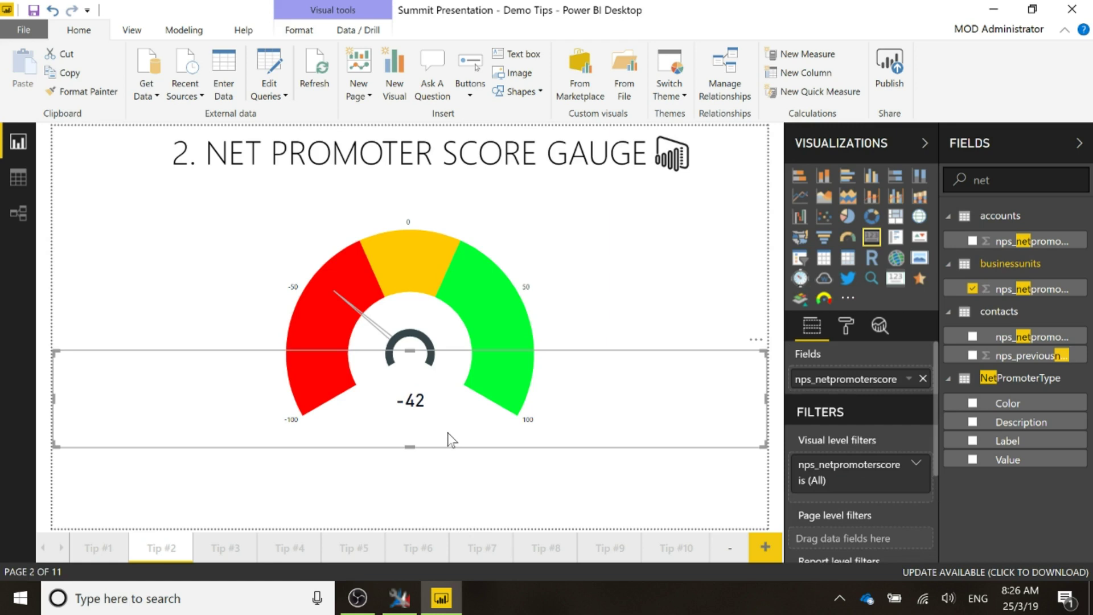
click(850, 325)
scroll(900, 487, down, 3)
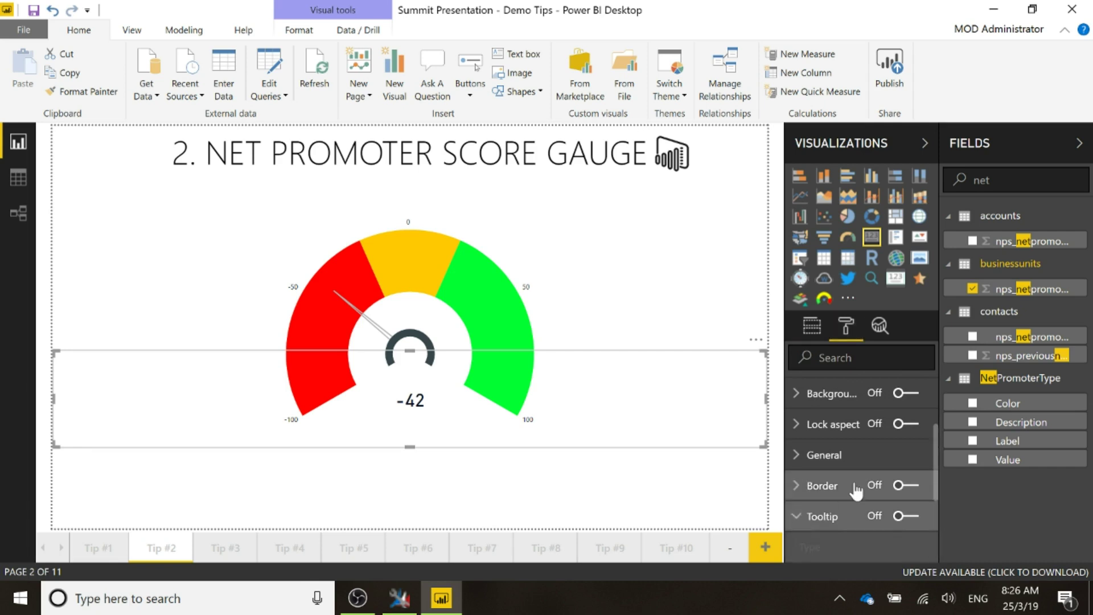
click(798, 517)
click(906, 457)
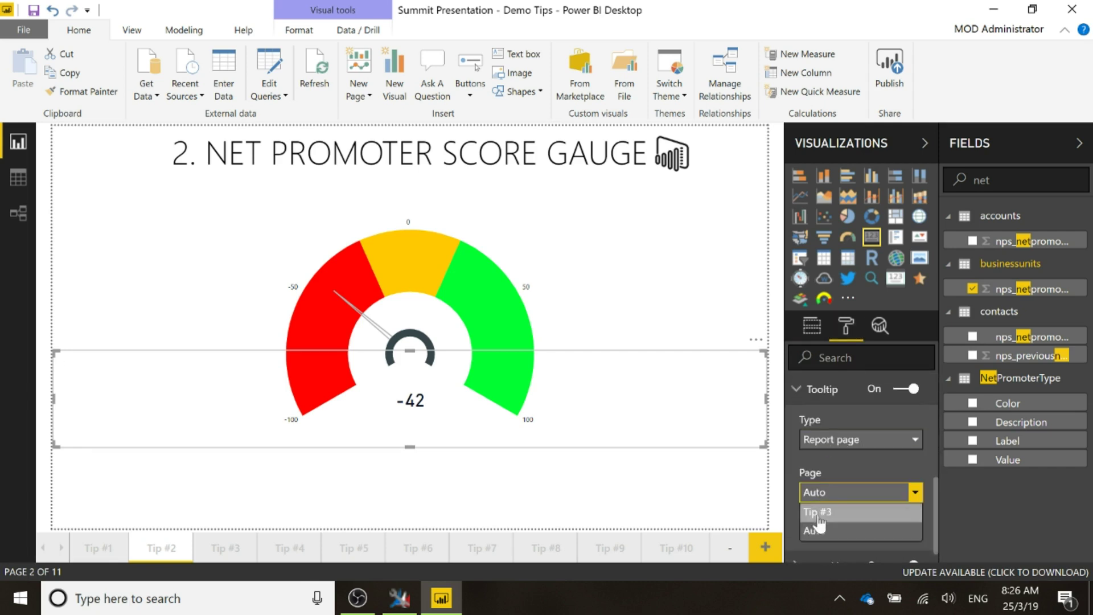
click(850, 515)
click(598, 509)
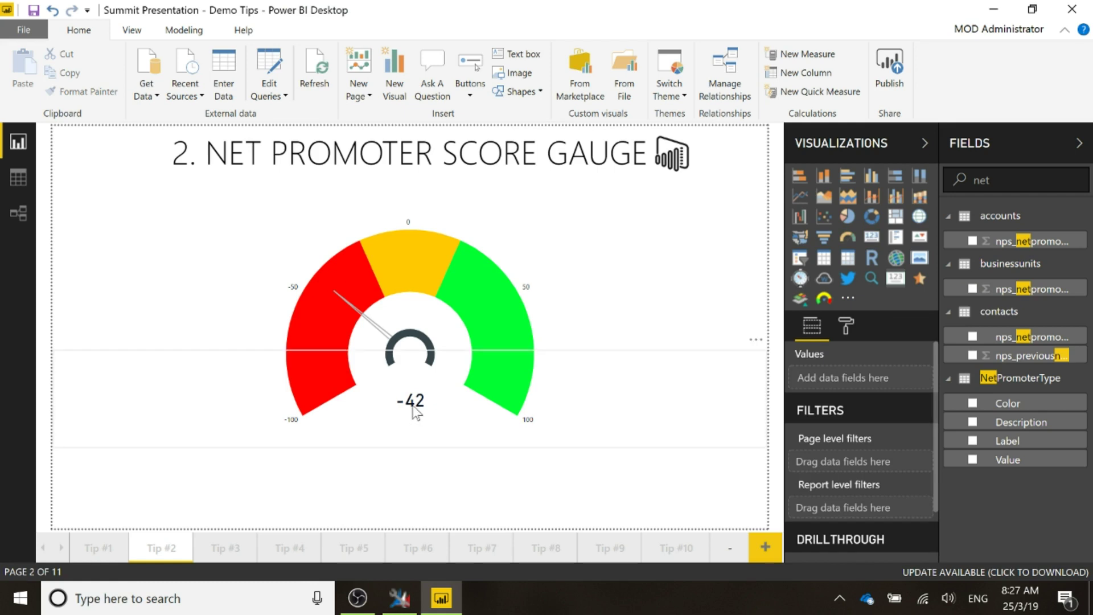
Show the Tip #3 Detractor/Promoter/Passive tooltip chart over the -42 card
mouse_move(415, 398)
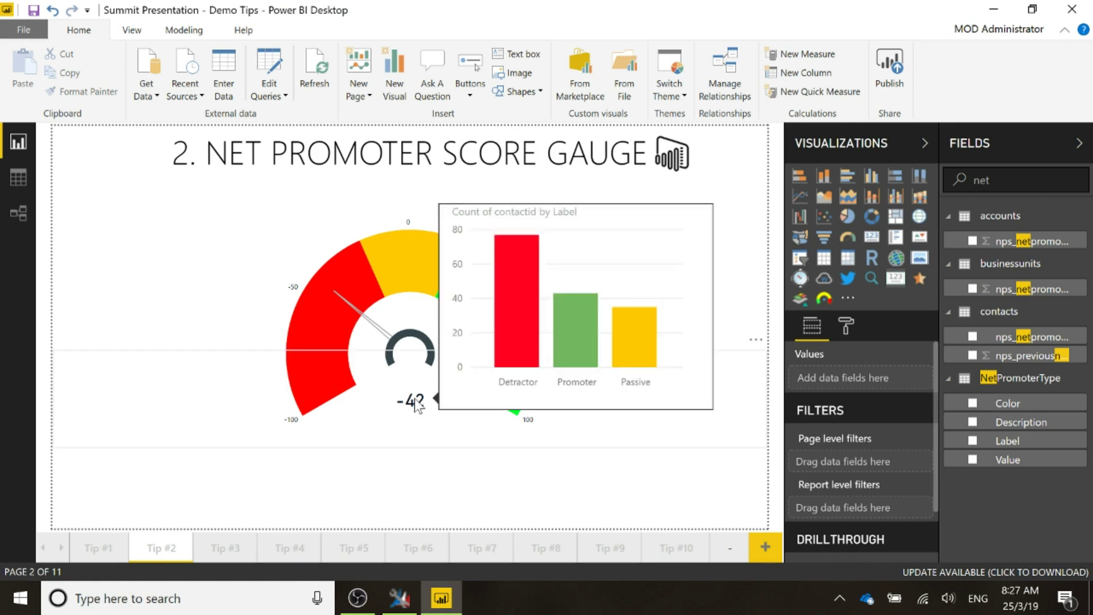